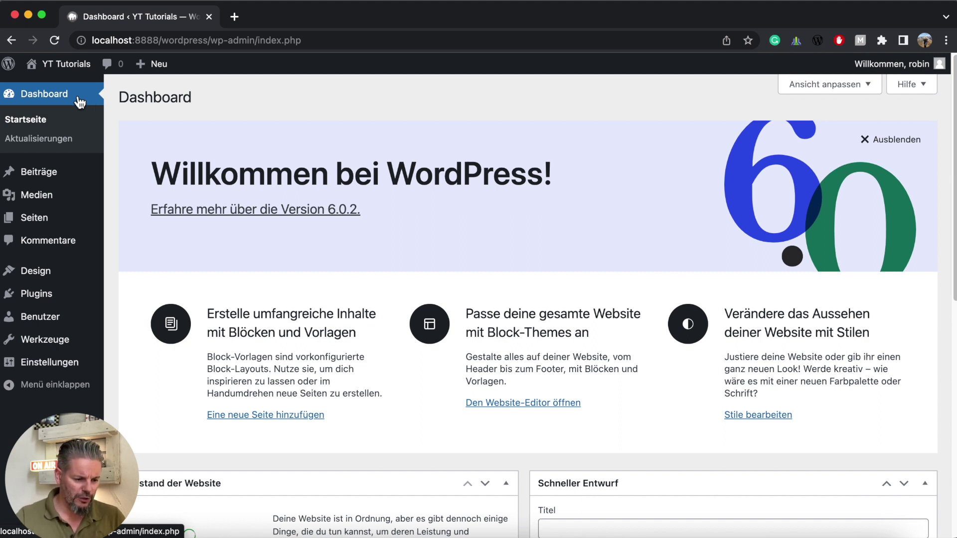
Look through the dashboard's start page, from the welcome banner down to the activity and WordPress news boxes.
mouse_move(67, 278)
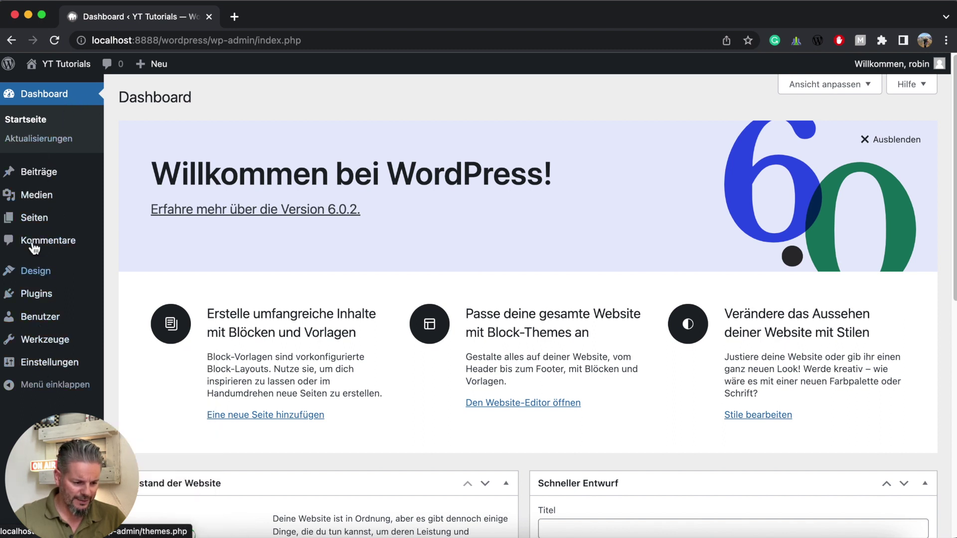
mouse_move(34, 349)
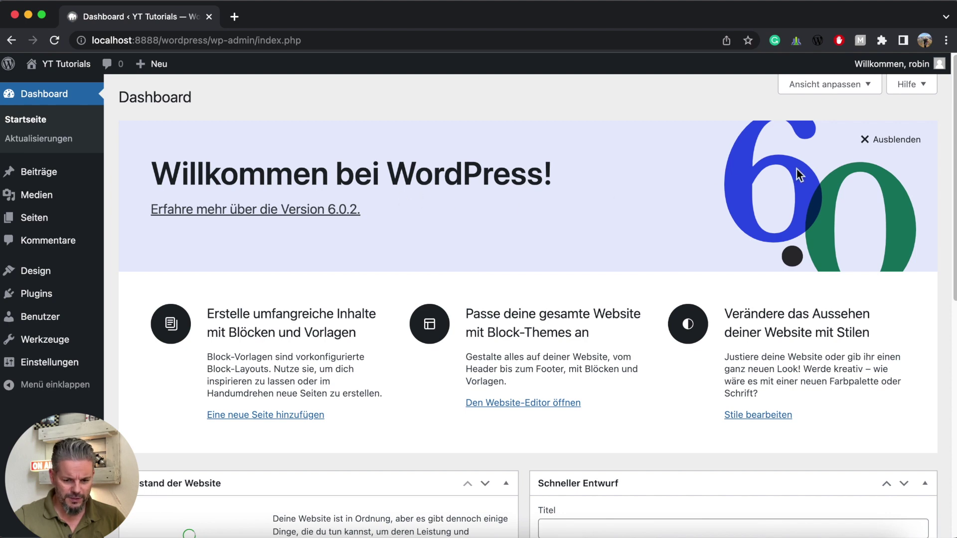
scroll(801, 171, "down", 3)
scroll(538, 297, "down", 5)
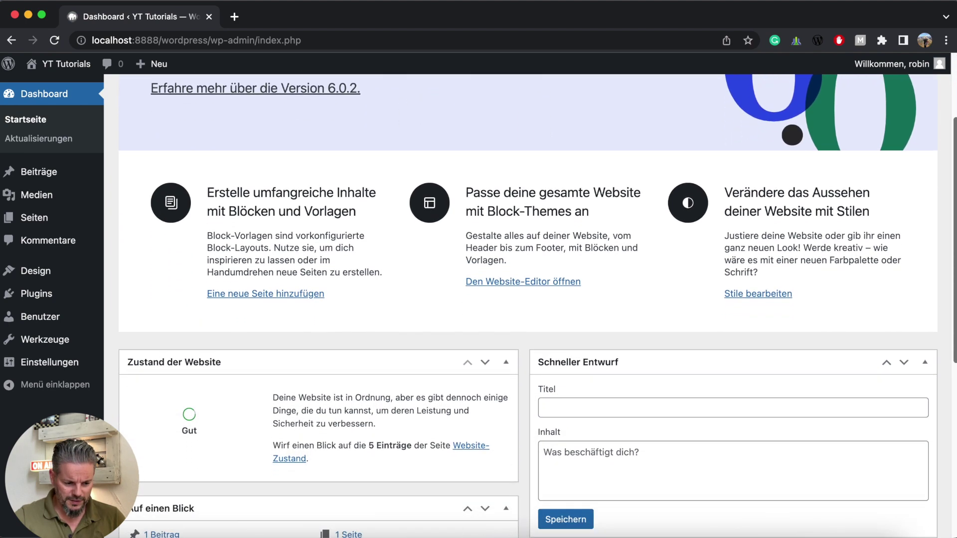
scroll(282, 231, "down", 2)
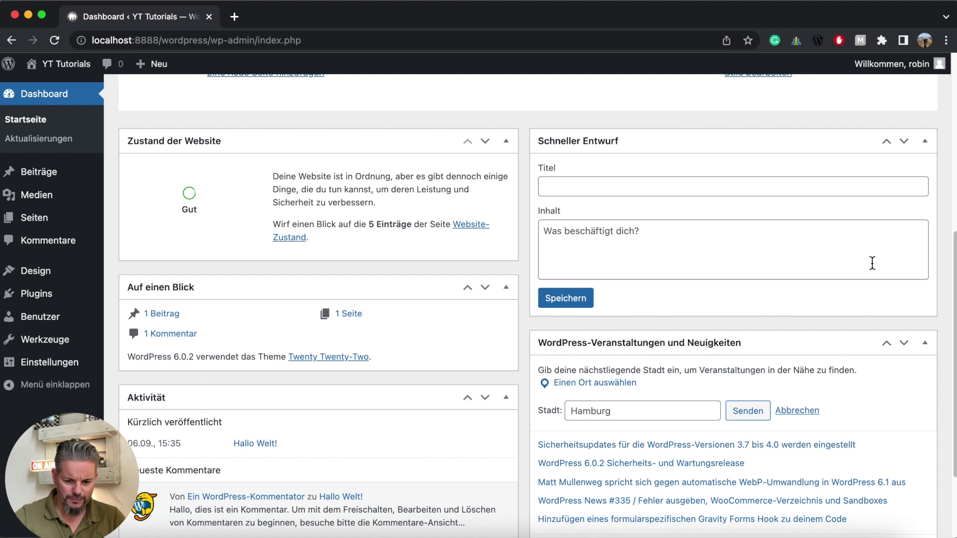
scroll(537, 317, "down", 2)
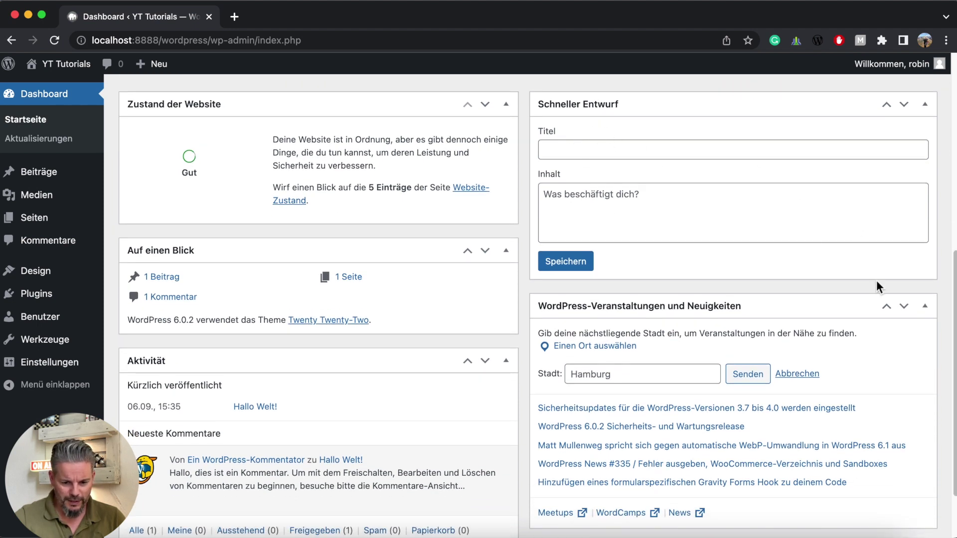
scroll(648, 299, "down", 4)
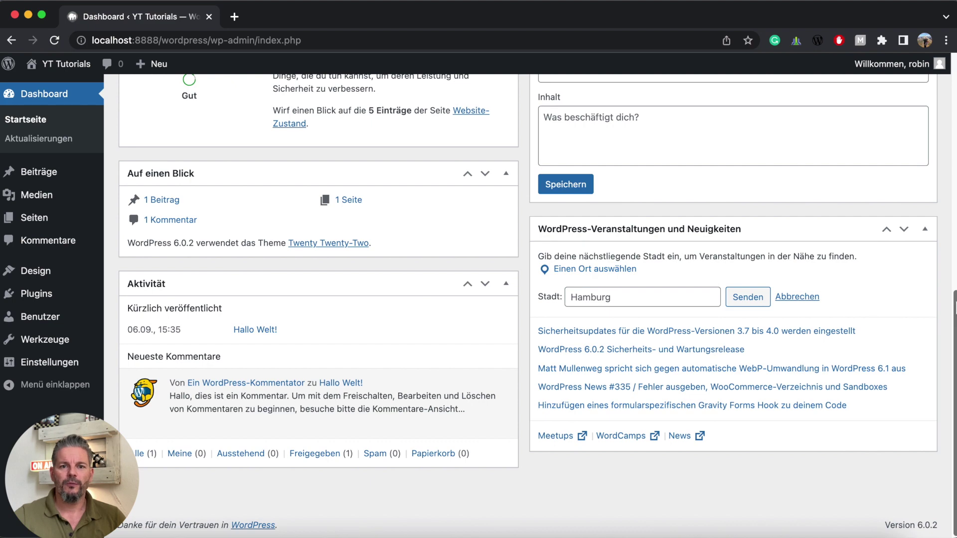
scroll(956, 286, "up", 10)
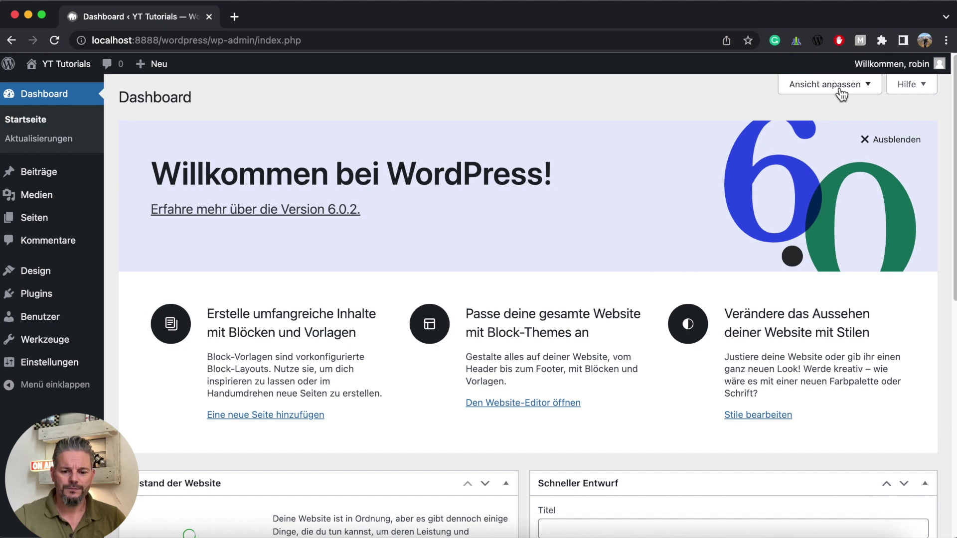
Hide the dashboard elements Auf einen Blick, Aktivität, Schneller Entwurf, WordPress-Veranstaltungen und Neuigkeiten, and Willkommen.
left_click(868, 88)
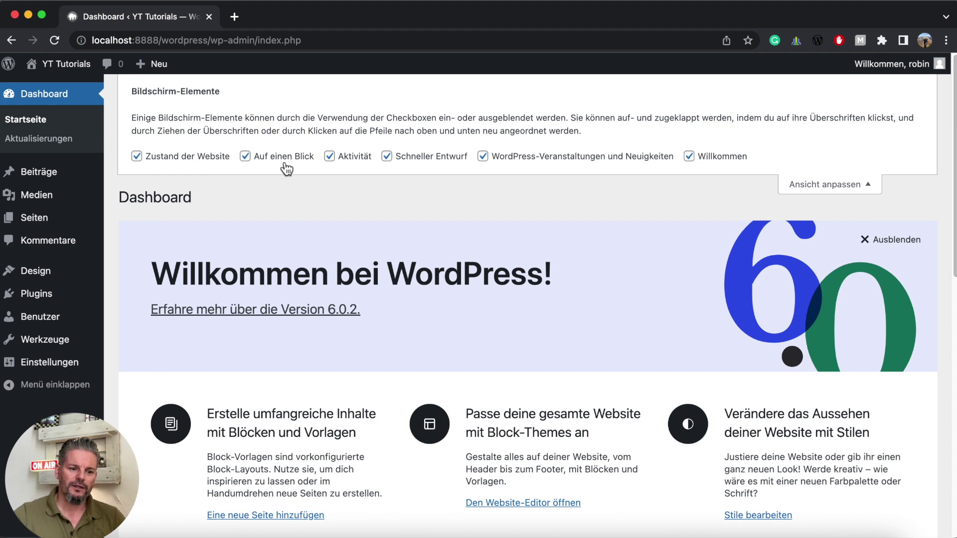
left_click(248, 158)
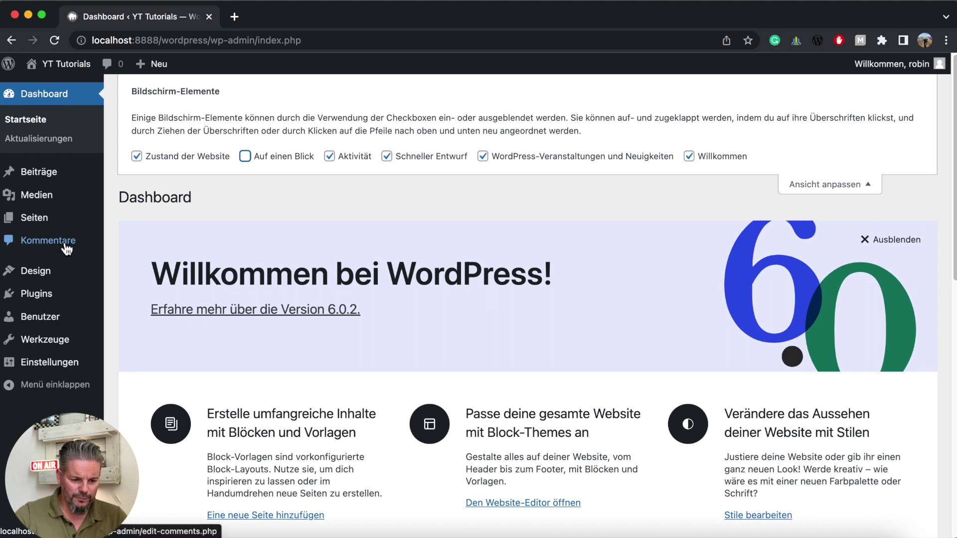
left_click(331, 157)
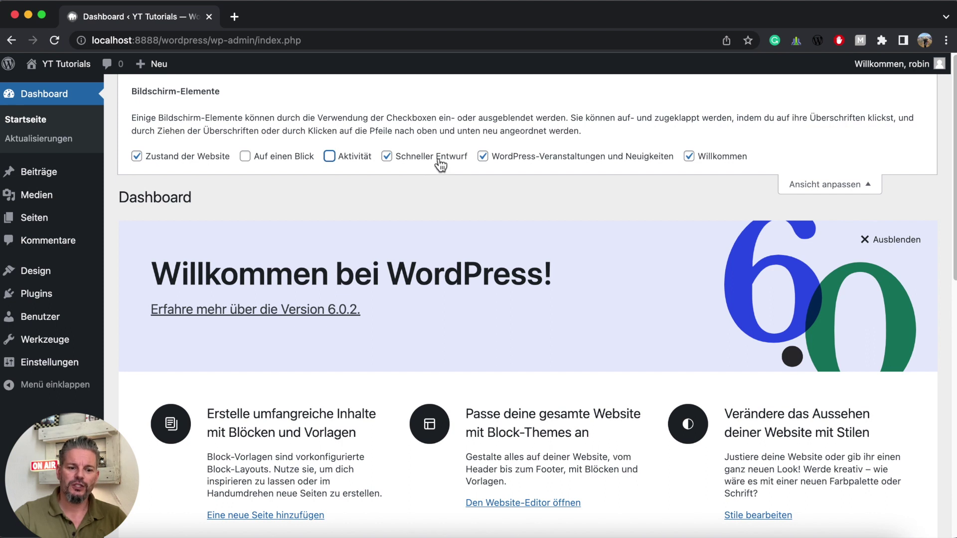
left_click(392, 158)
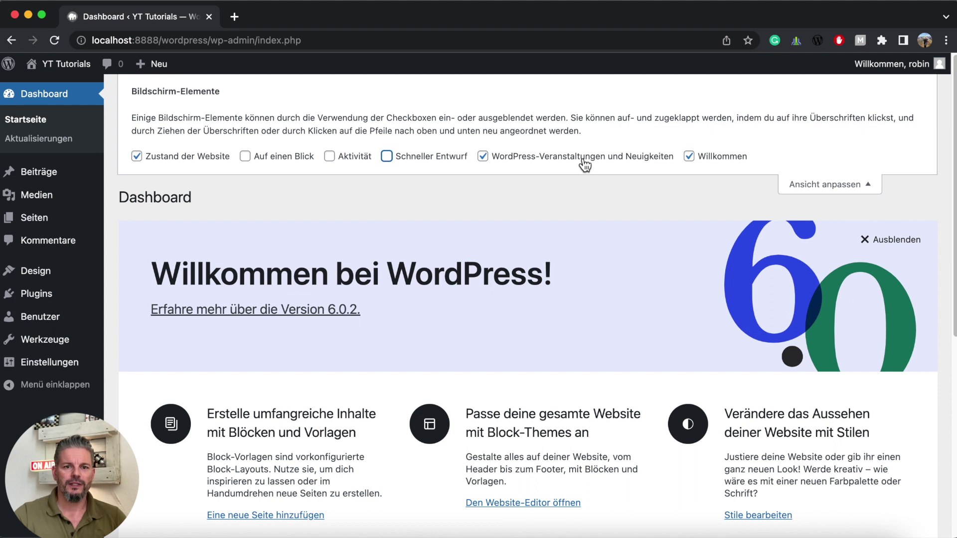
left_click(484, 157)
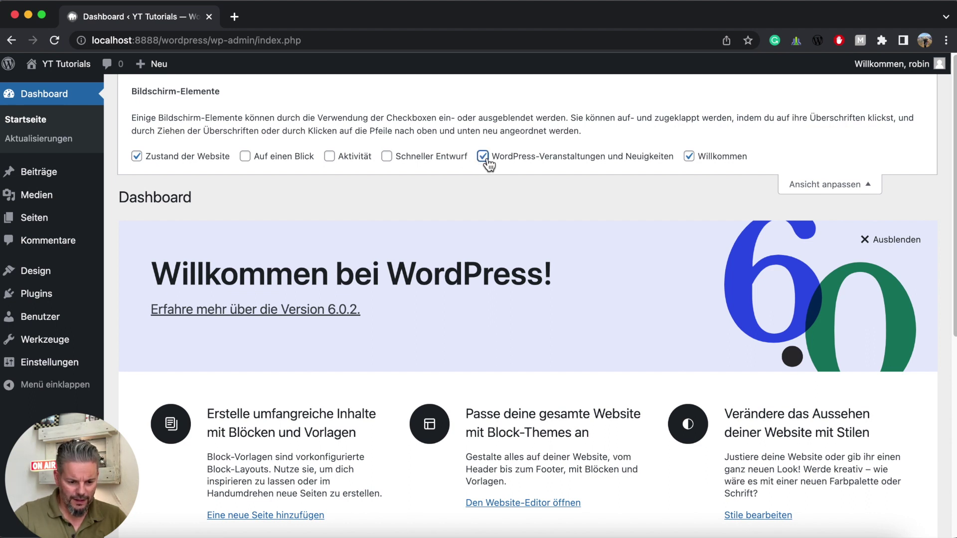
left_click(484, 157)
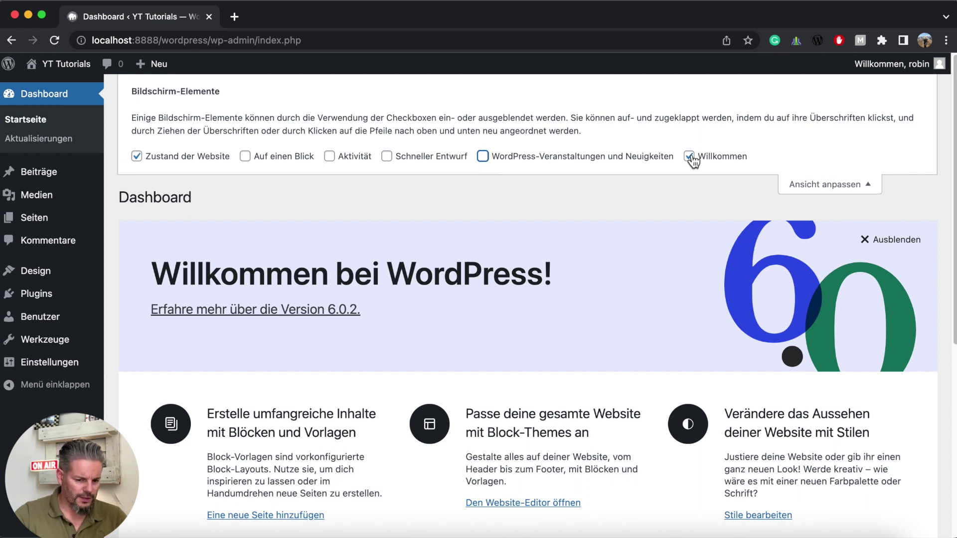
left_click(689, 156)
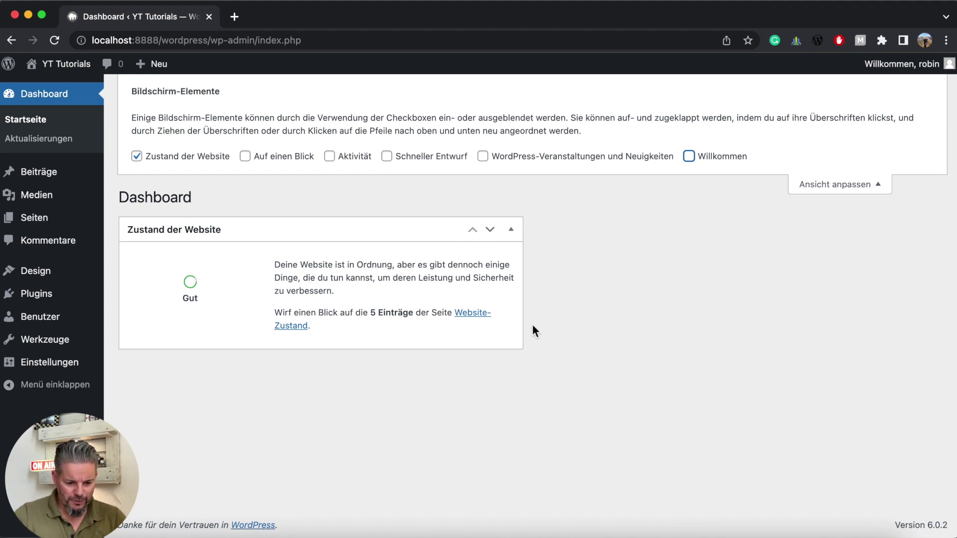
left_click(843, 187)
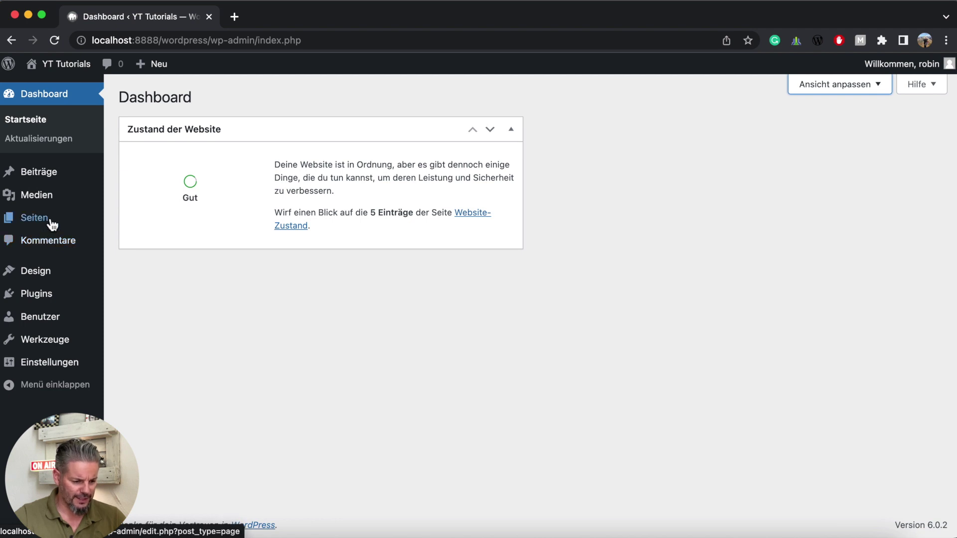
View the installed themes and the catalogue of popular themes that can be added.
mouse_move(66, 180)
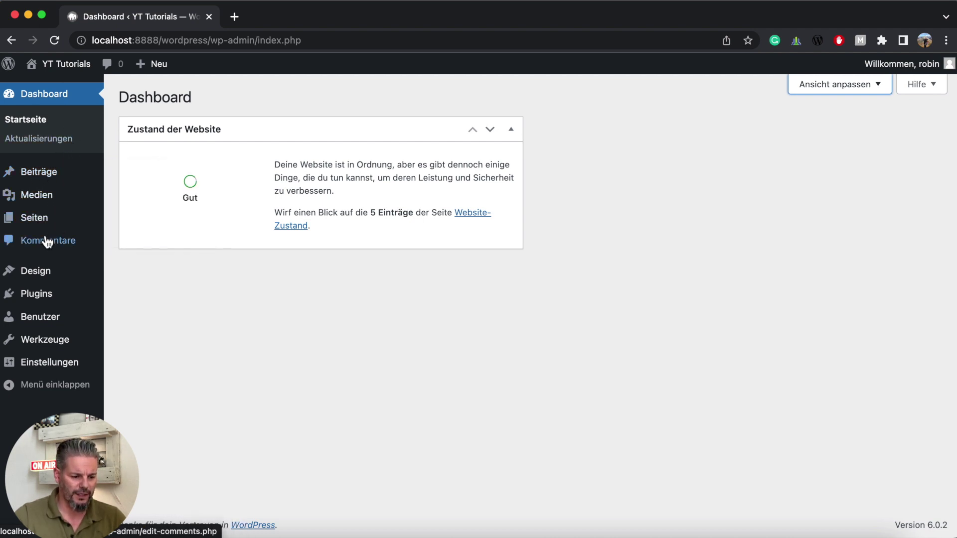
mouse_move(34, 230)
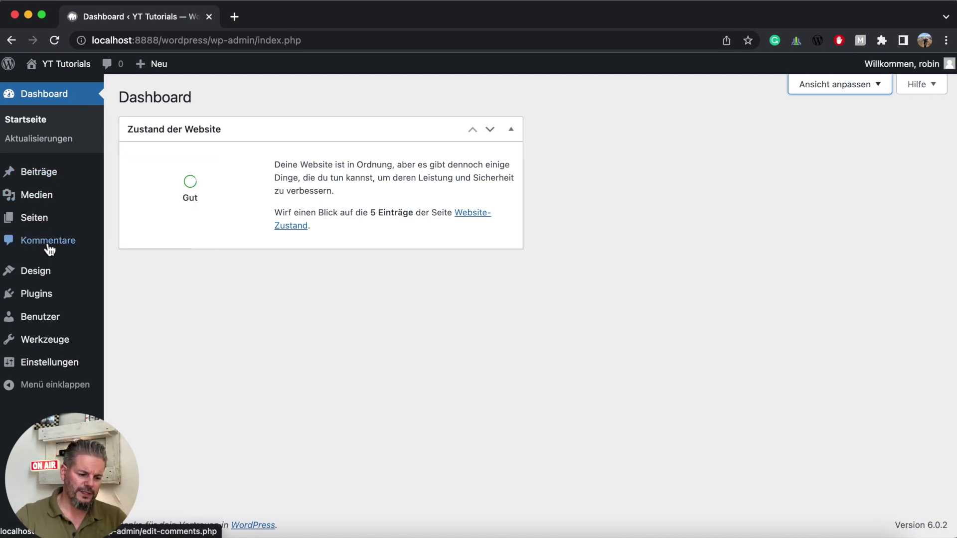
mouse_move(36, 278)
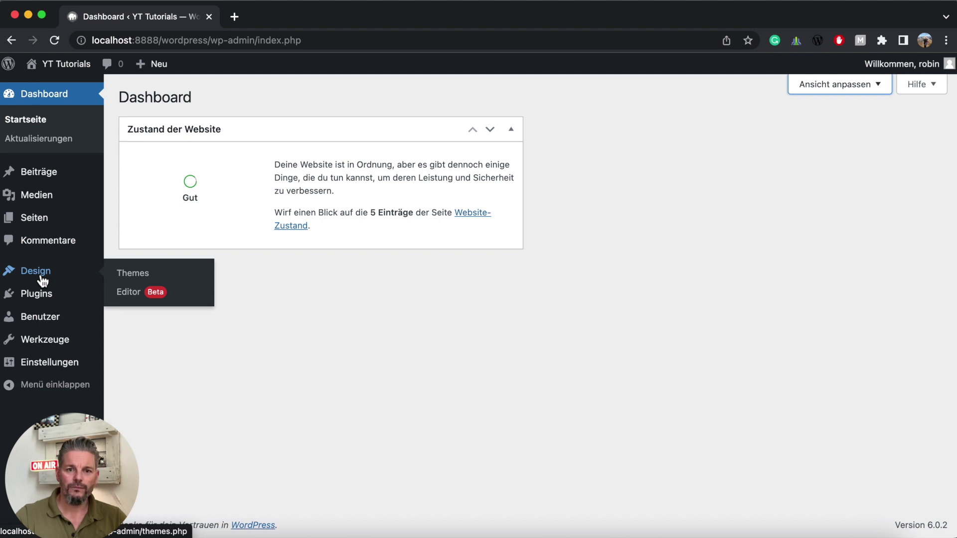
left_click(133, 274)
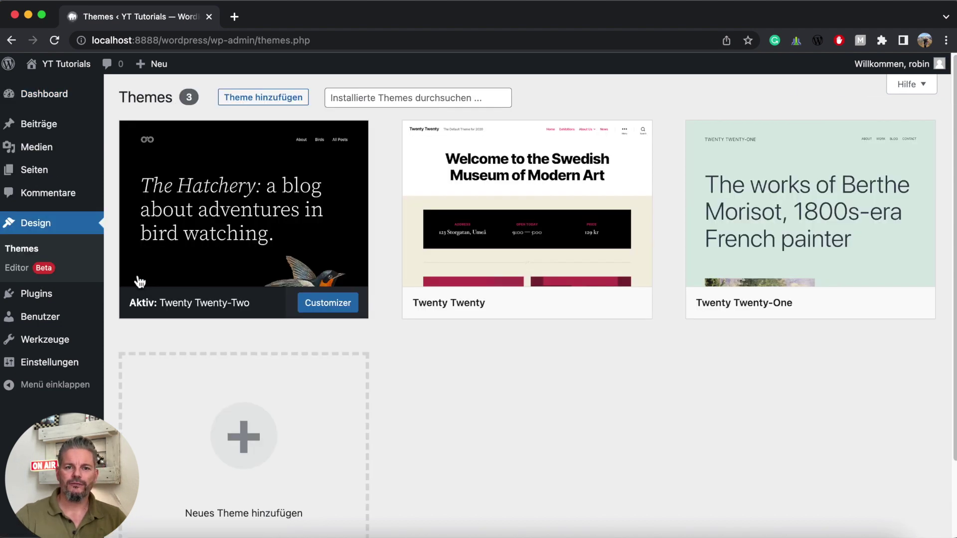
mouse_move(137, 280)
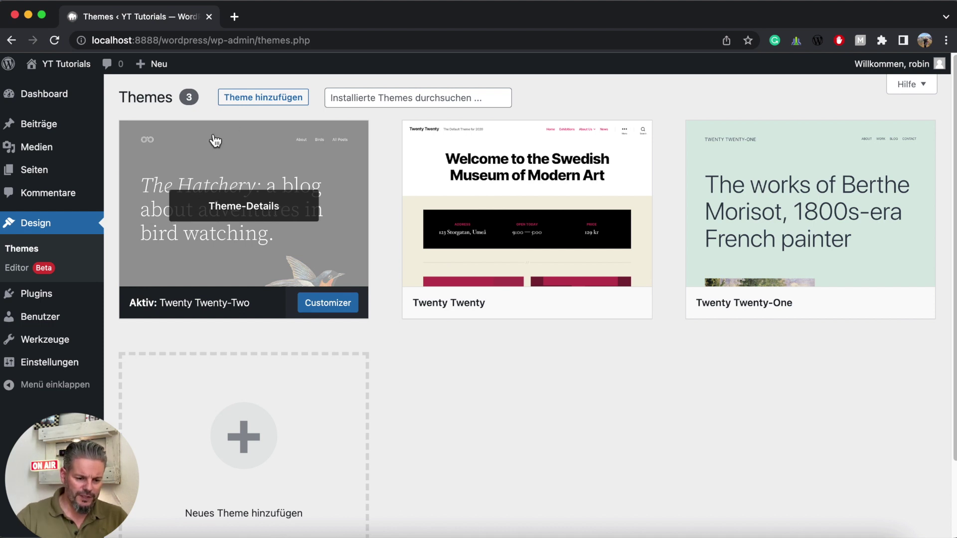
left_click(270, 99)
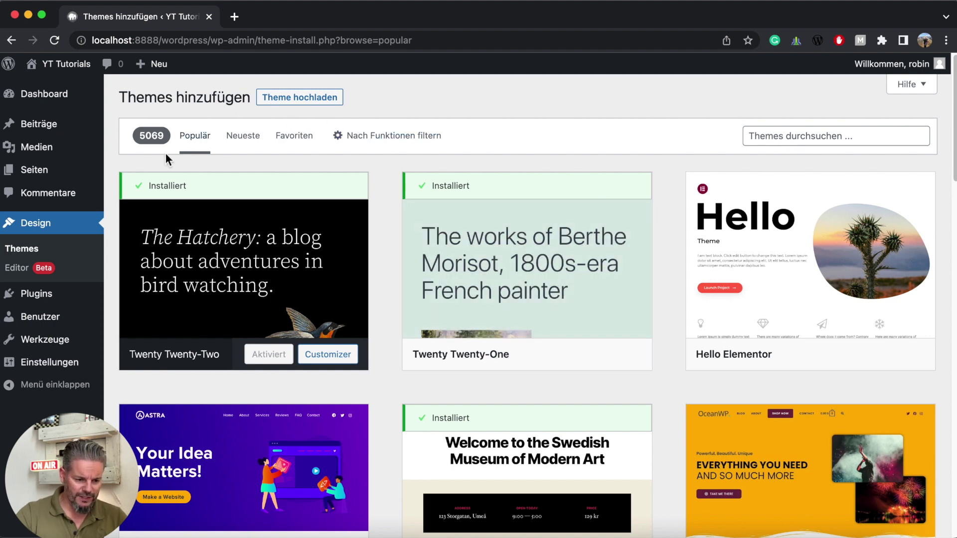
Return to the installed themes and delete the Twenty Twenty-One theme.
left_click(42, 254)
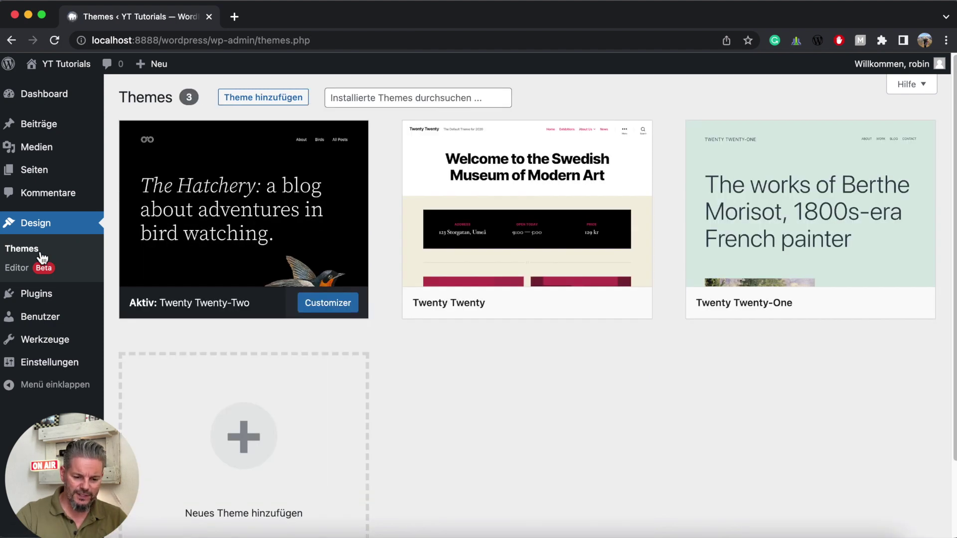
mouse_move(559, 241)
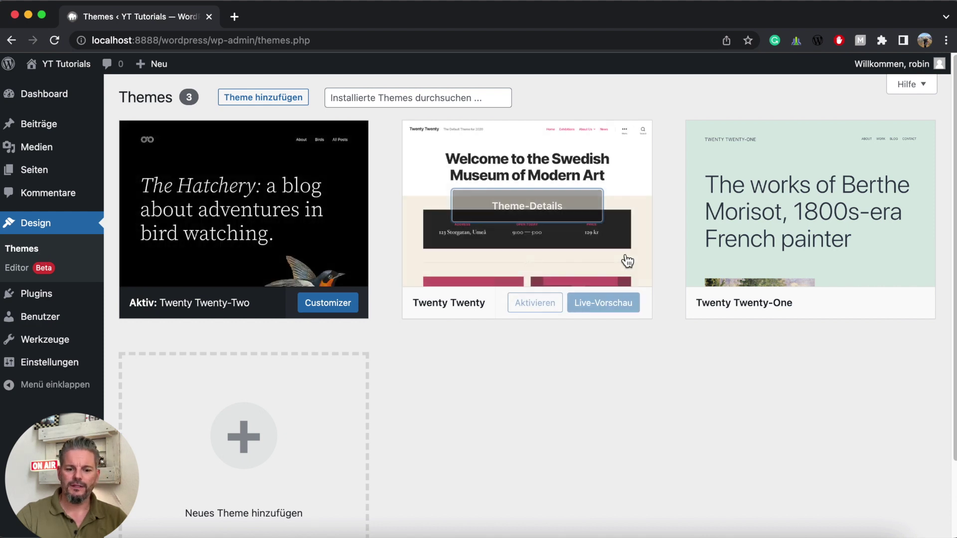
mouse_move(791, 247)
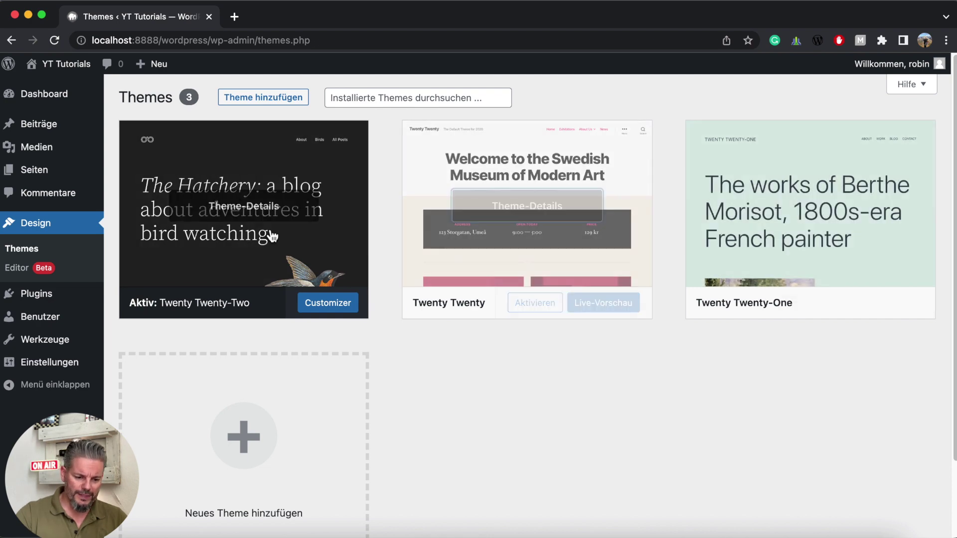
left_click(805, 214)
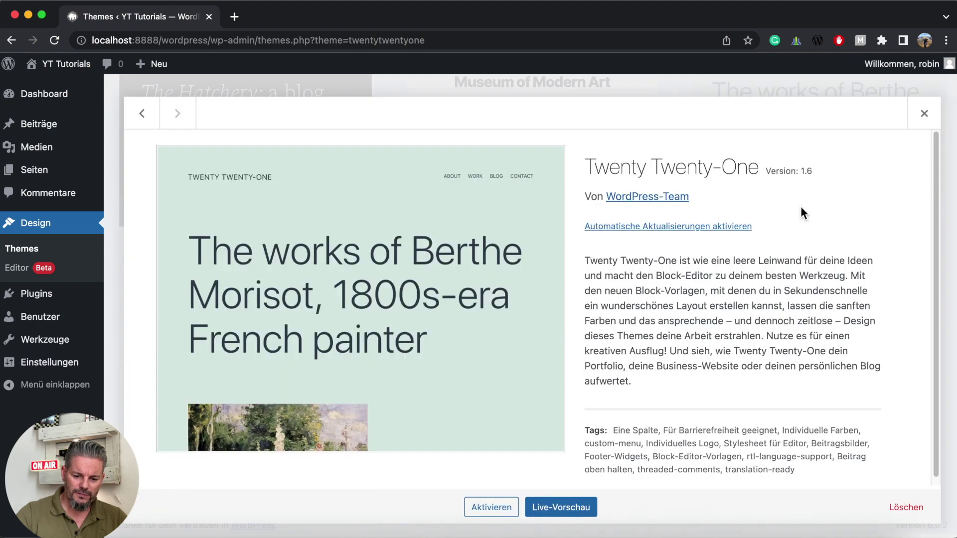
left_click(915, 514)
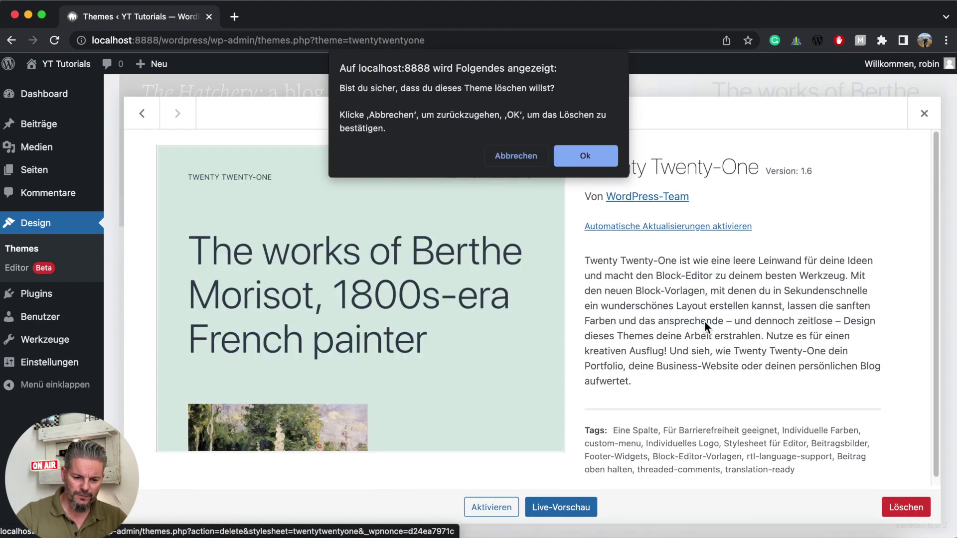
left_click(585, 157)
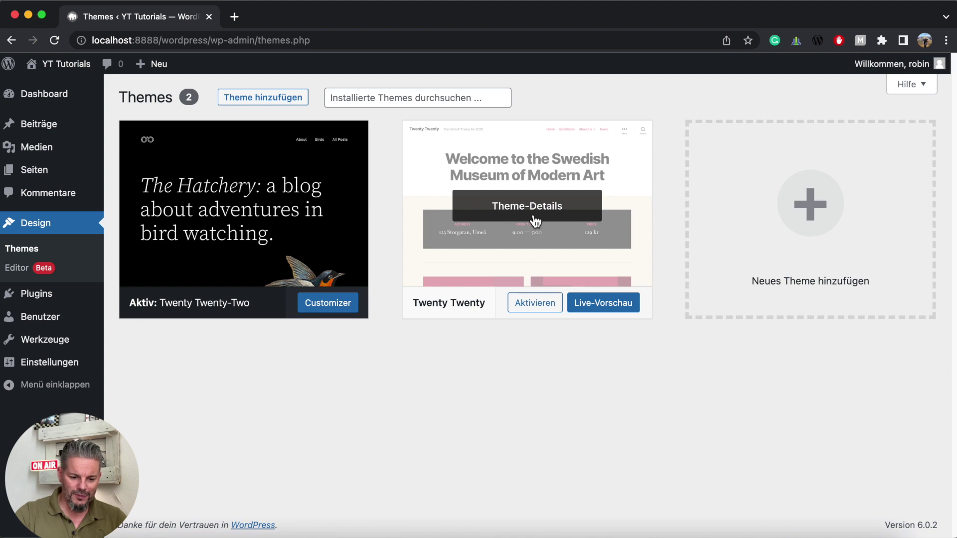
Delete the unused Twenty Twenty theme through its theme details.
left_click(535, 221)
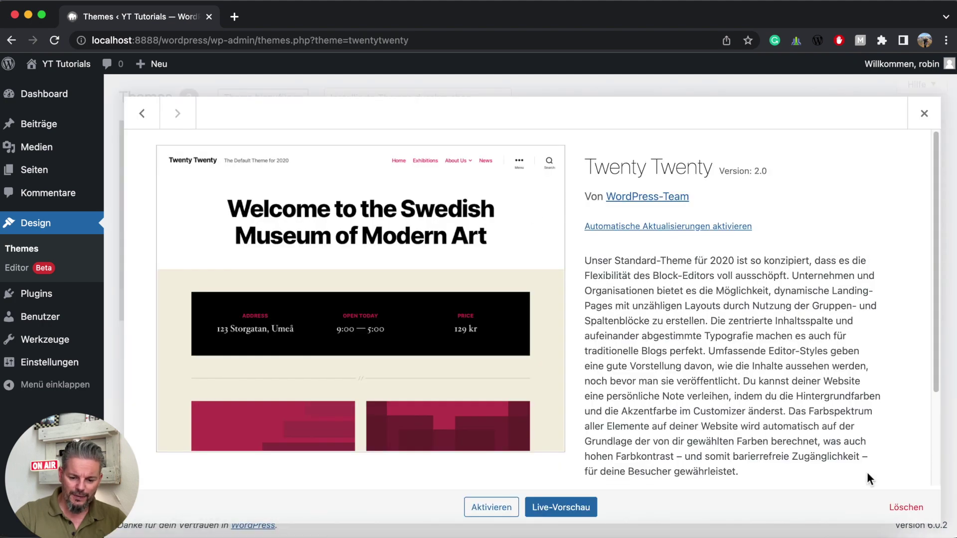
left_click(906, 511)
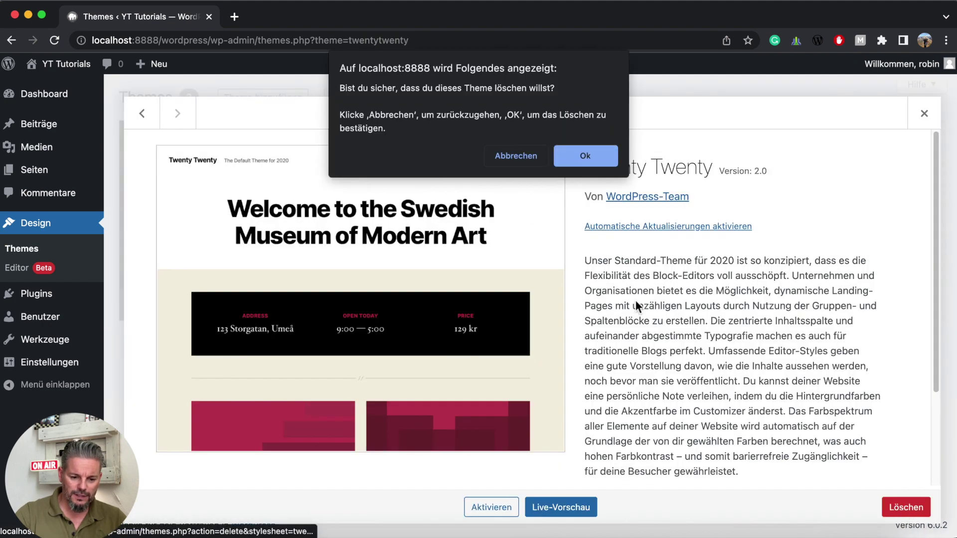
left_click(572, 154)
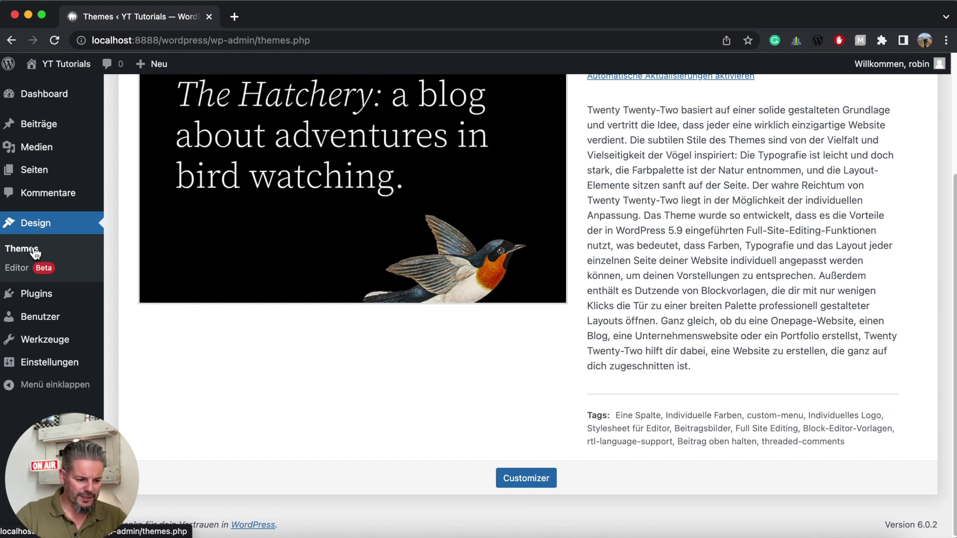
Delete the installed plugins Akismet Anti-Spam and Hello Dolly together with a bulk action and reload the plugin list.
mouse_move(35, 299)
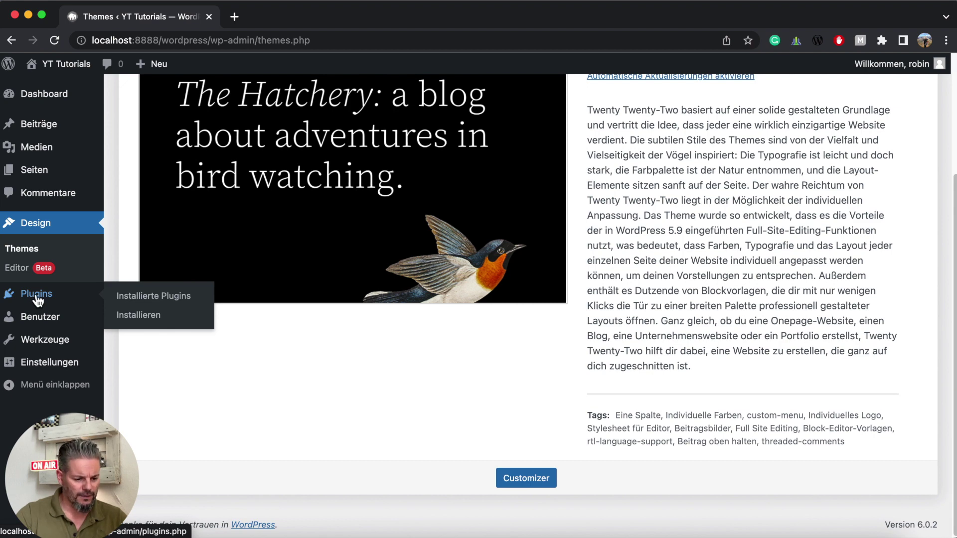
left_click(146, 297)
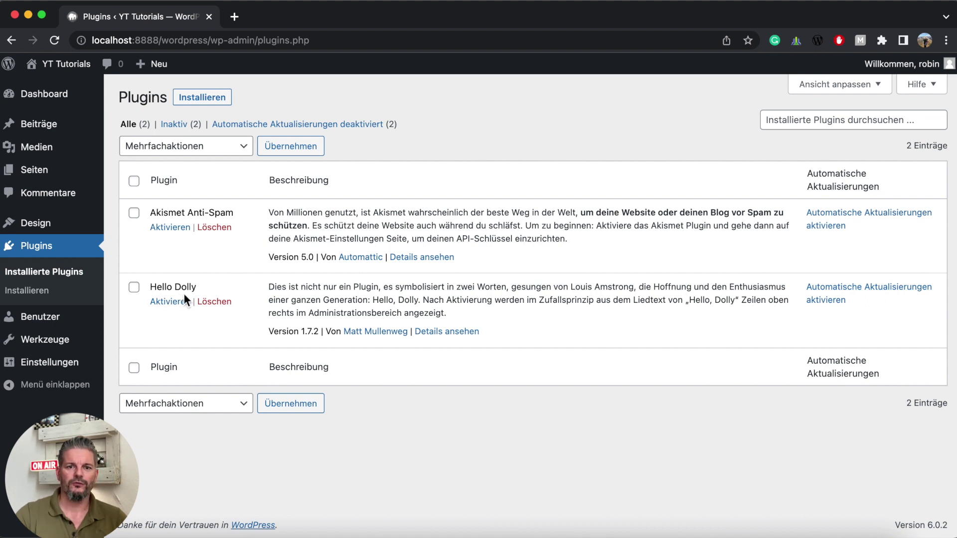
left_click(134, 181)
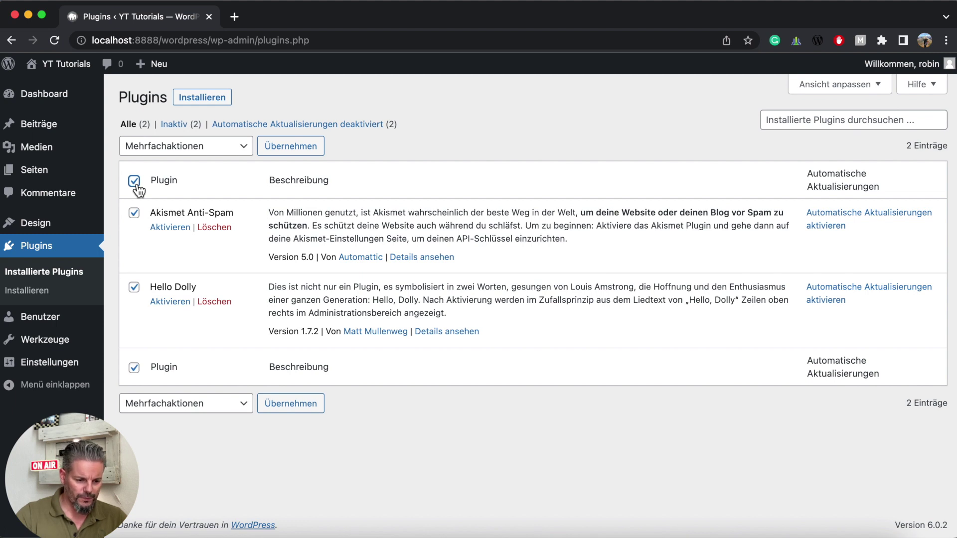
left_click(206, 148)
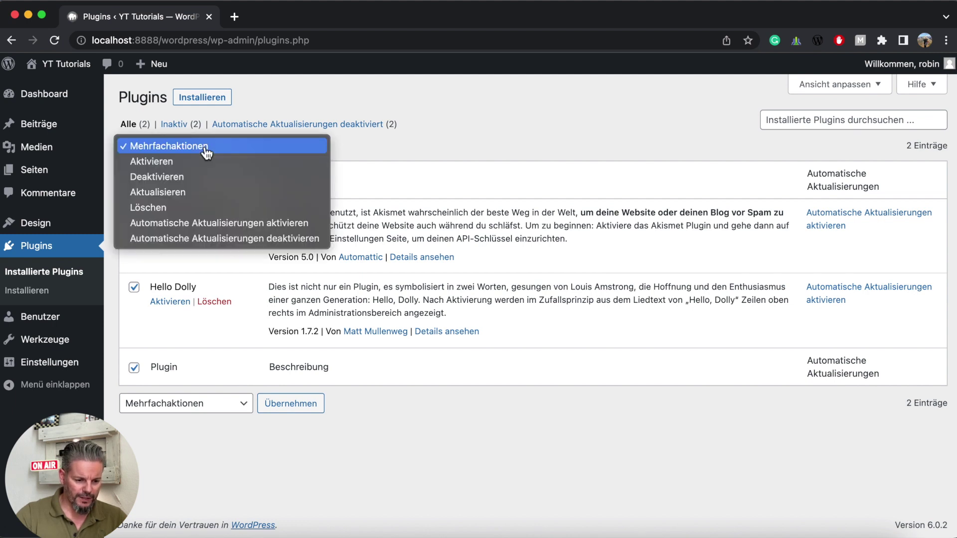
left_click(184, 178)
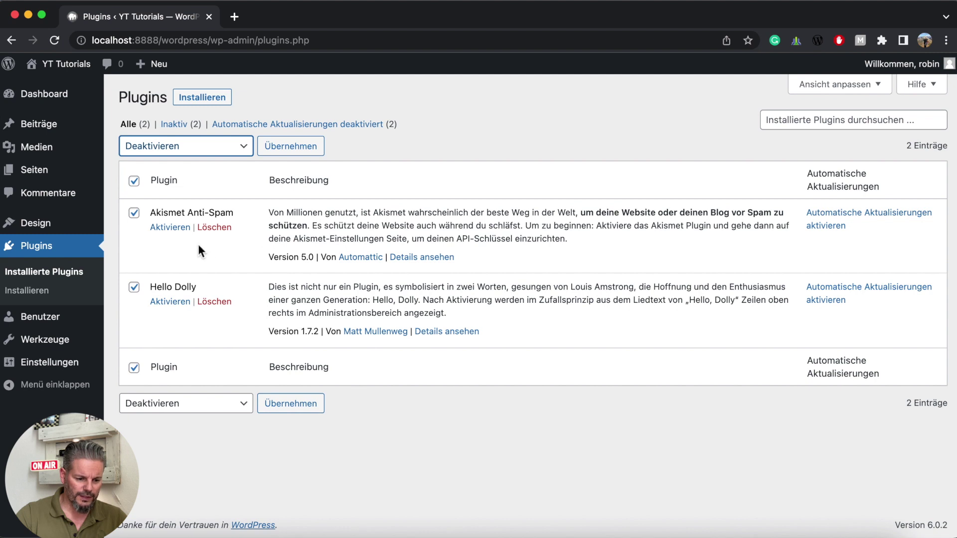
left_click(253, 155)
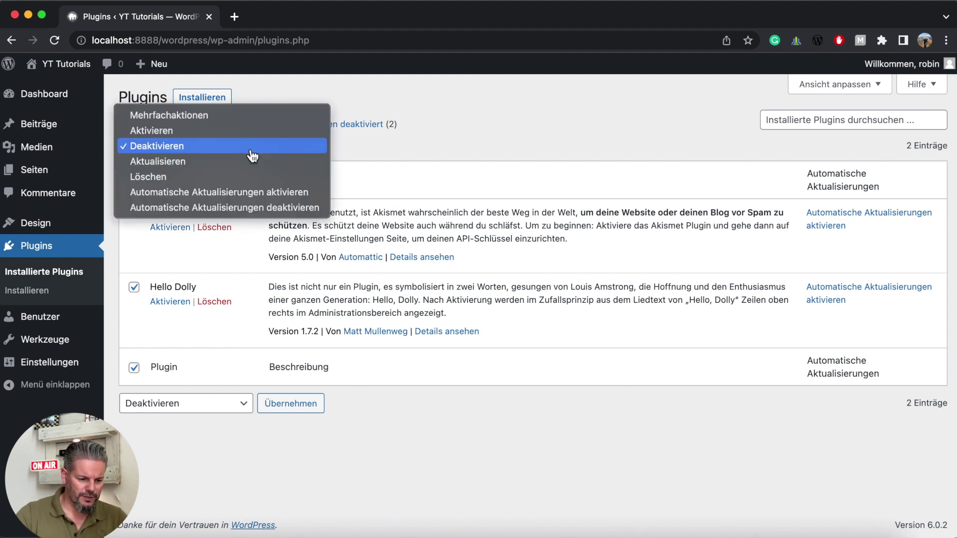
left_click(202, 175)
left_click(293, 149)
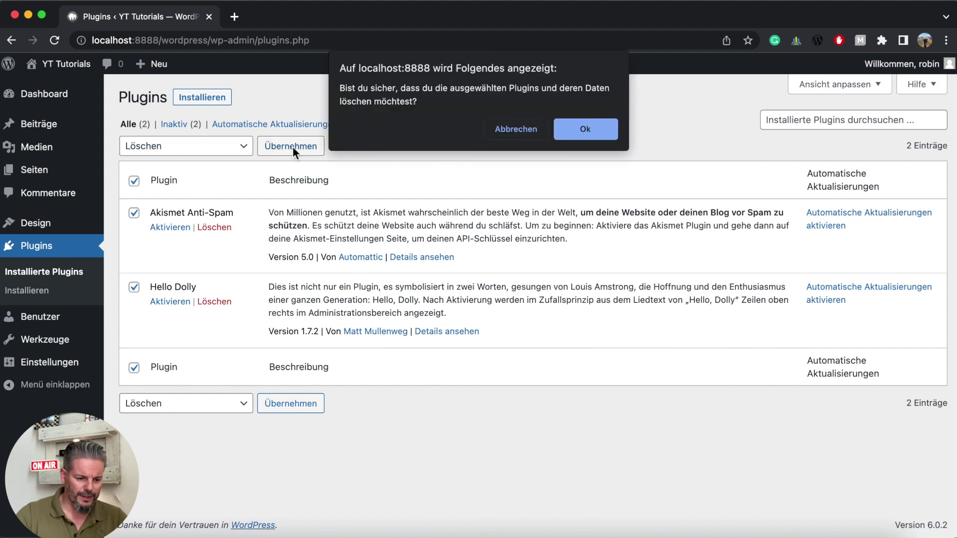
left_click(578, 126)
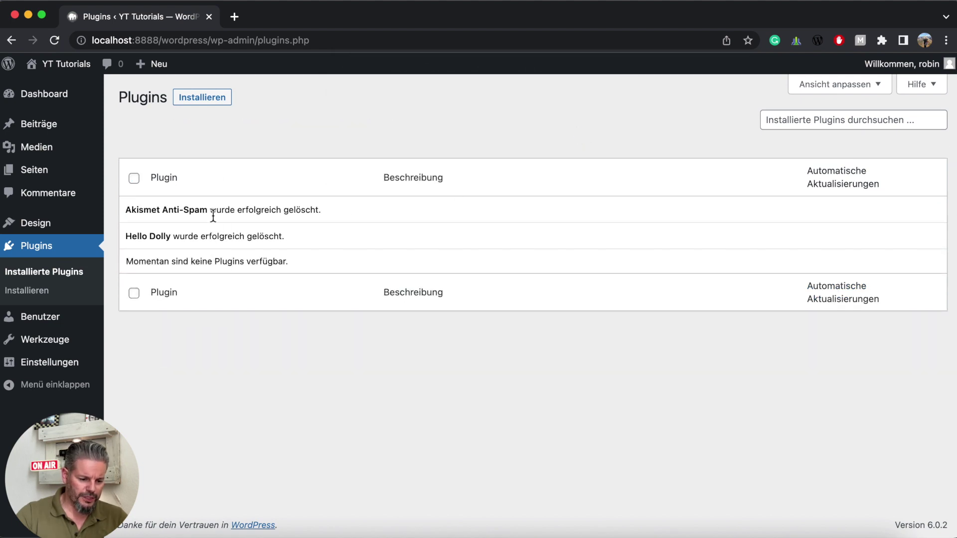
left_click(40, 253)
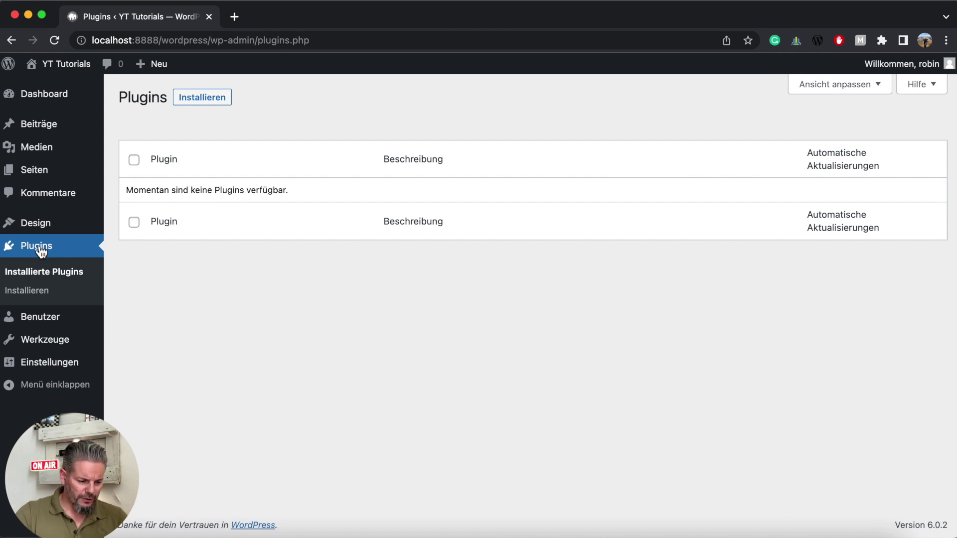
In the reading settings, switch the homepage display to a static page and view the pages offered as homepage, without saving.
mouse_move(40, 316)
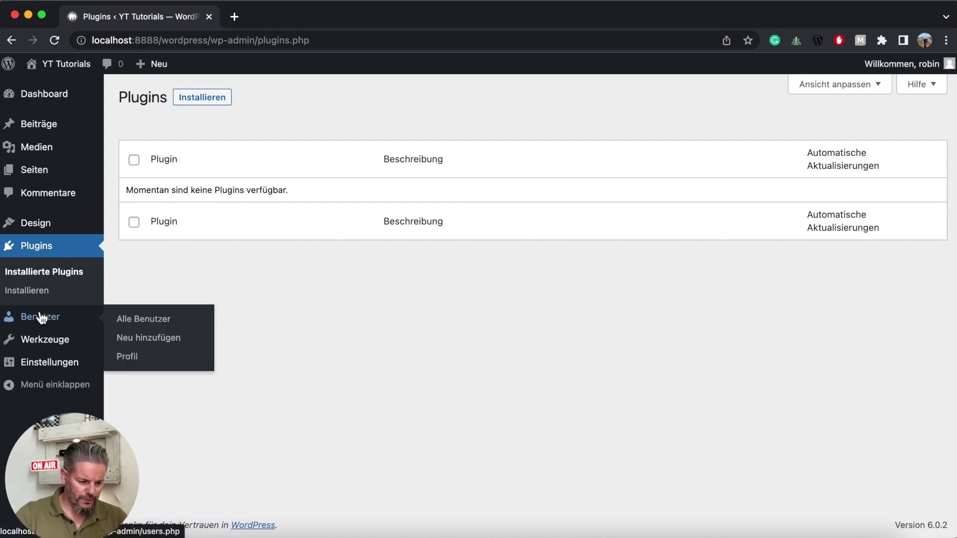
mouse_move(46, 373)
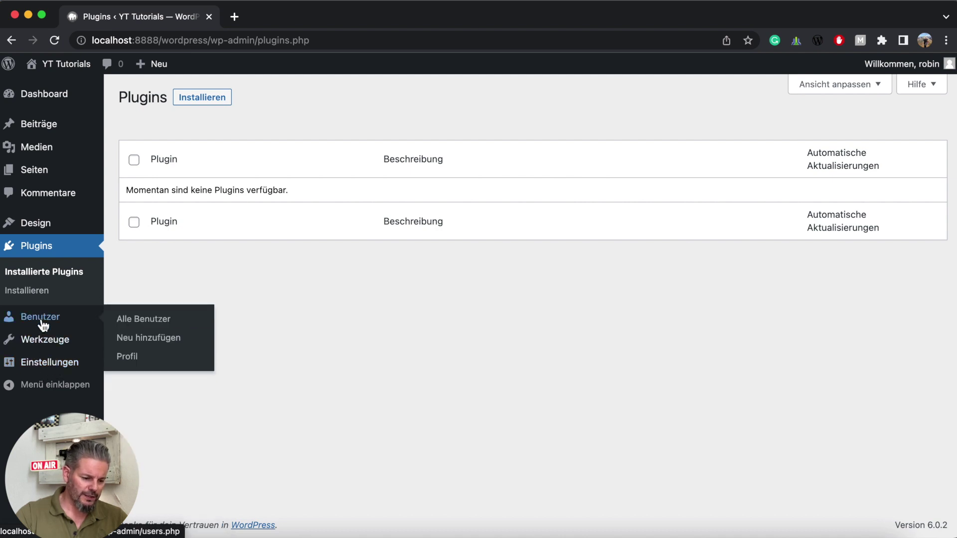
mouse_move(45, 348)
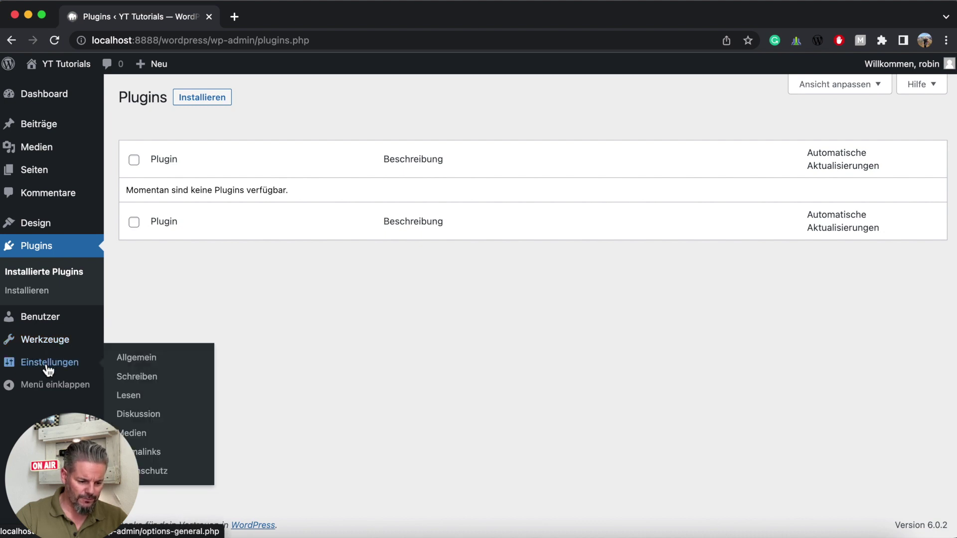
left_click(128, 397)
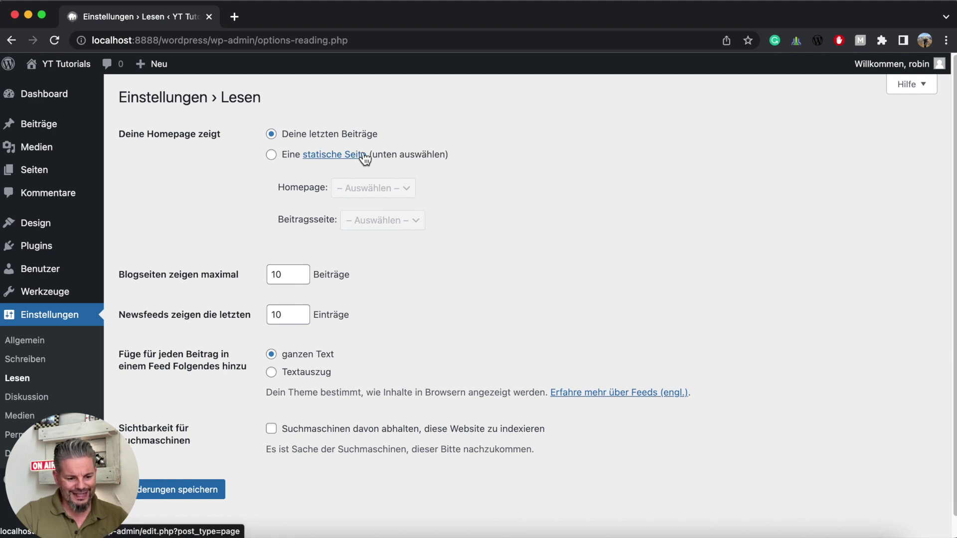
left_click(272, 156)
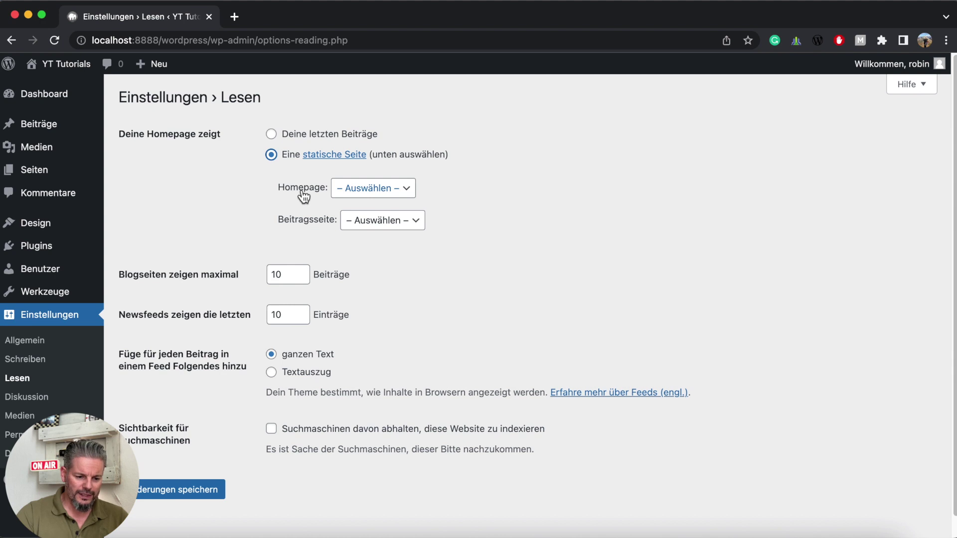
left_click(402, 192)
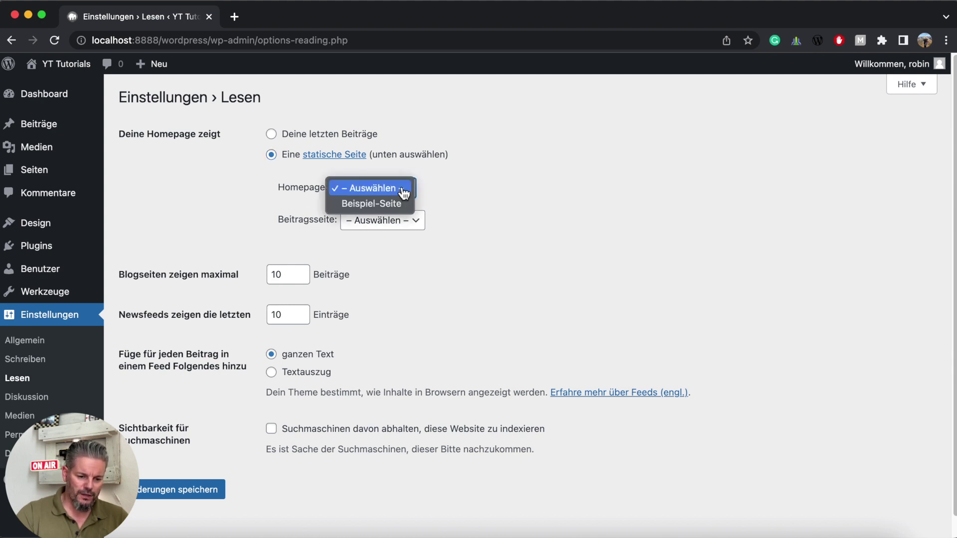
left_click(373, 194)
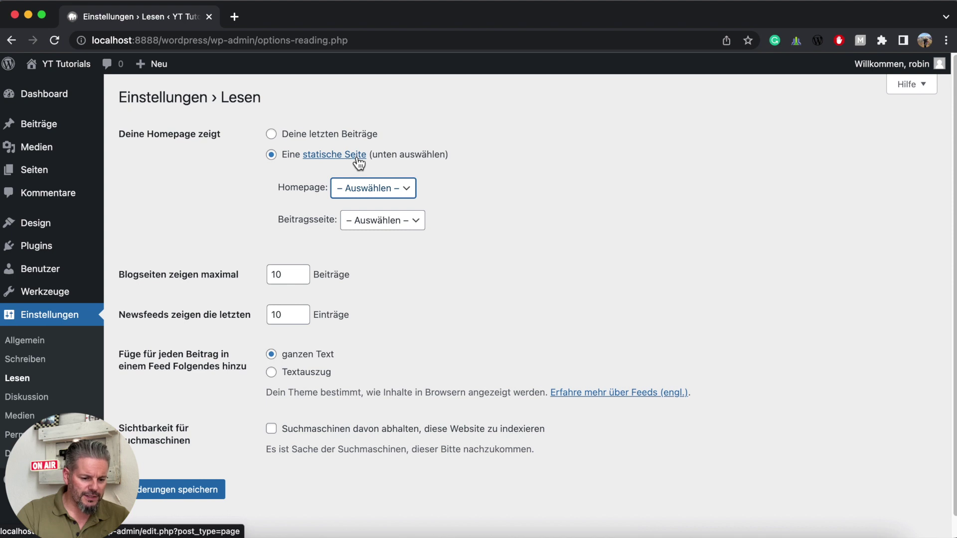
left_click(358, 195)
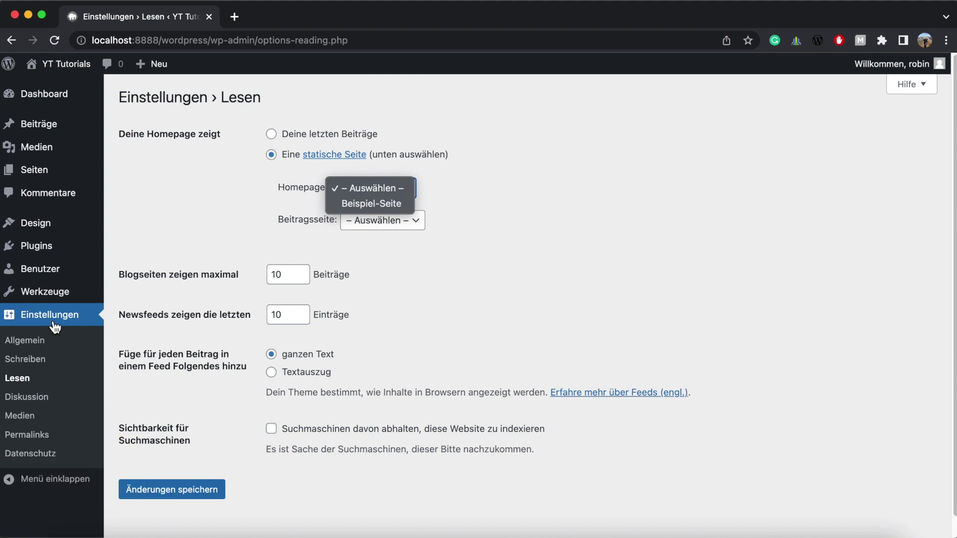
key("Escape")
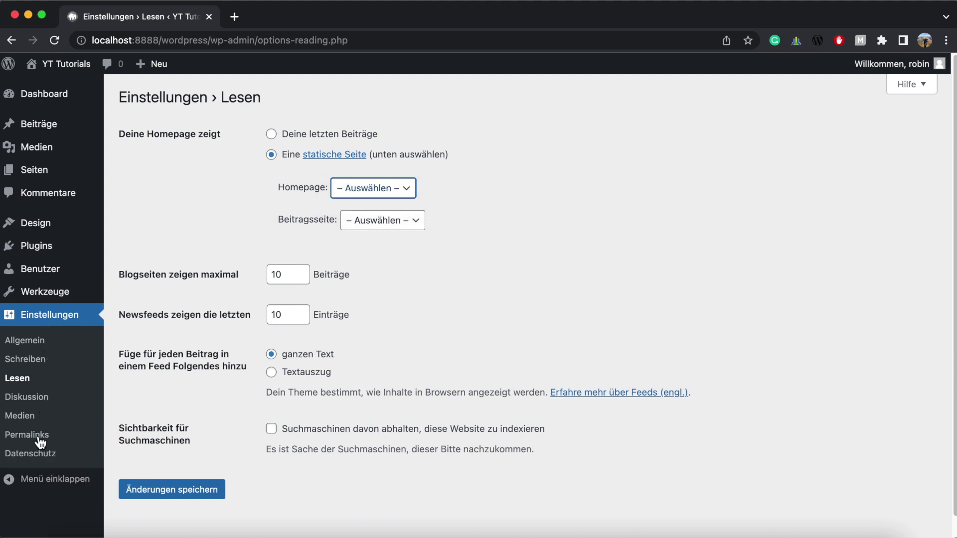
Set the permalink structure to Beitragsname and save the changes.
left_click(40, 441)
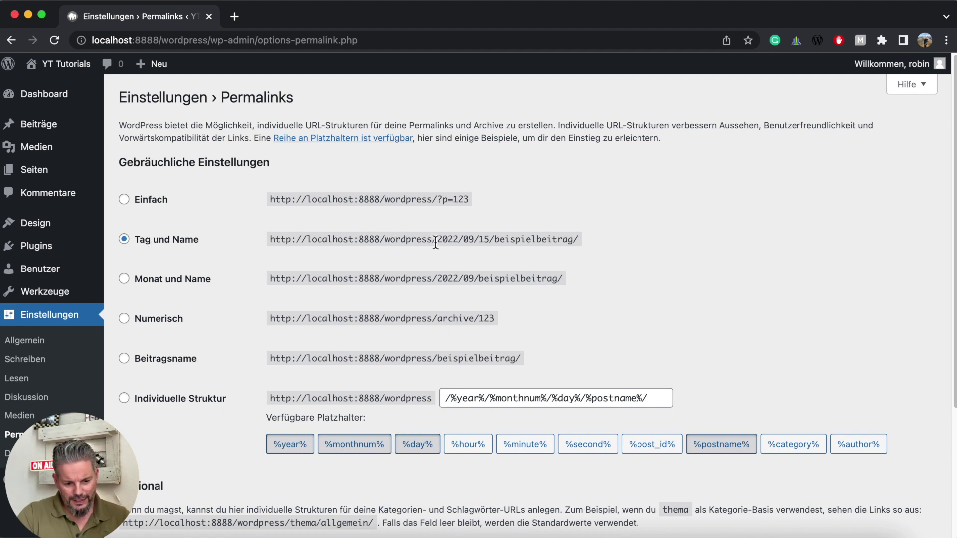
left_click_drag(437, 240, 492, 241)
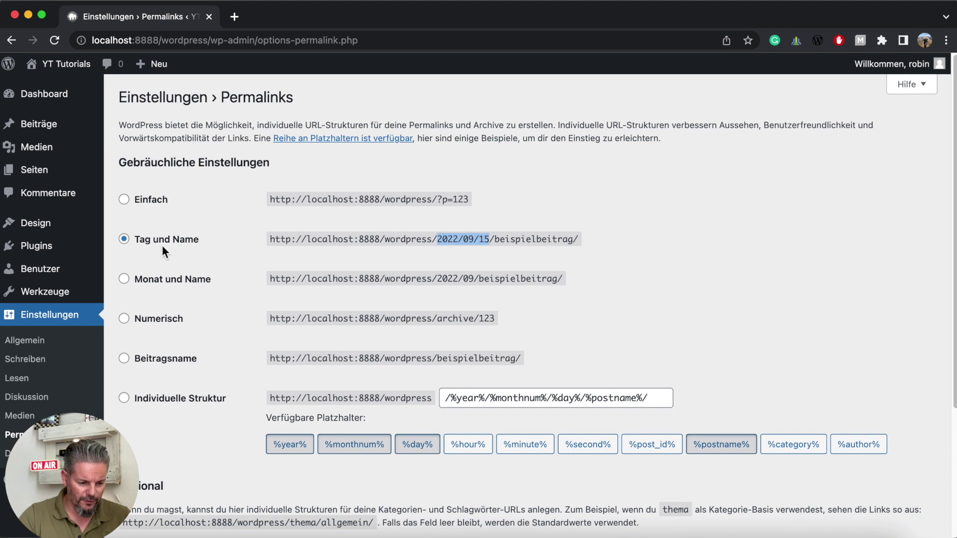
left_click(124, 359)
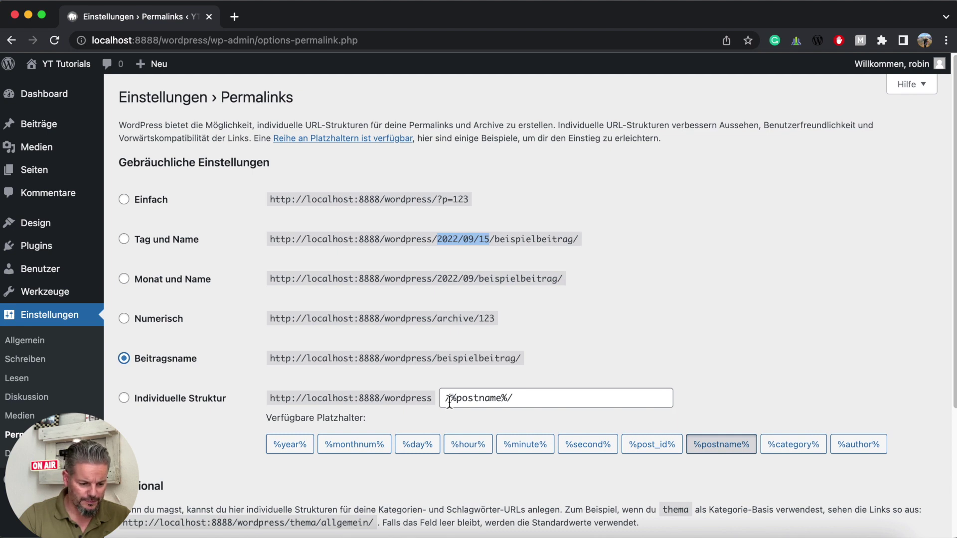
scroll(231, 373, "down", 2)
scroll(229, 367, "down", 5)
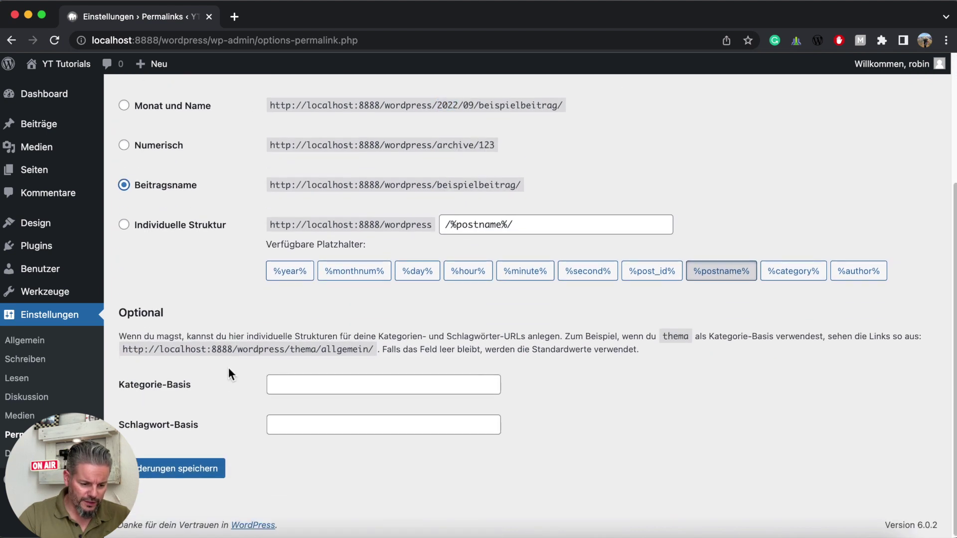
left_click(181, 470)
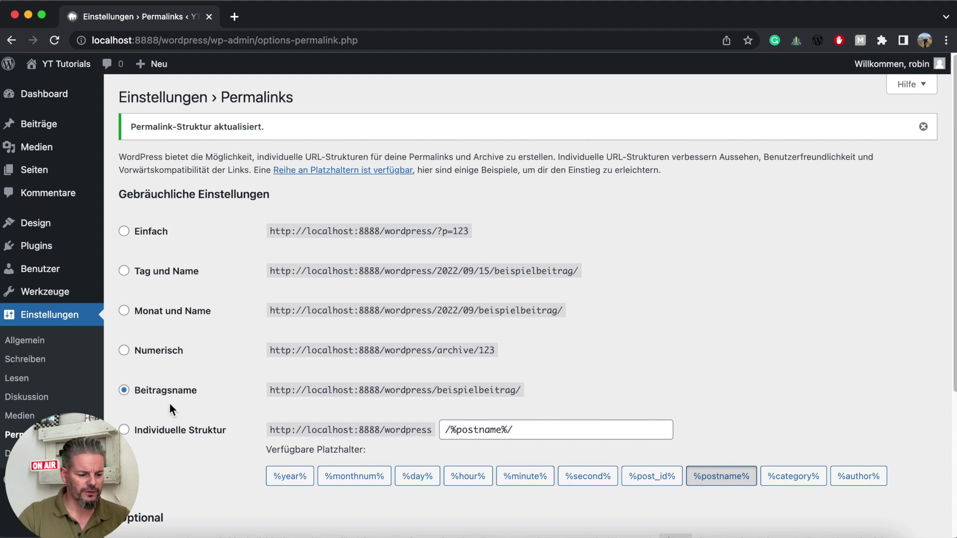
Move the page Beispiel-Seite to the trash and permanently delete it from there.
left_click(37, 172)
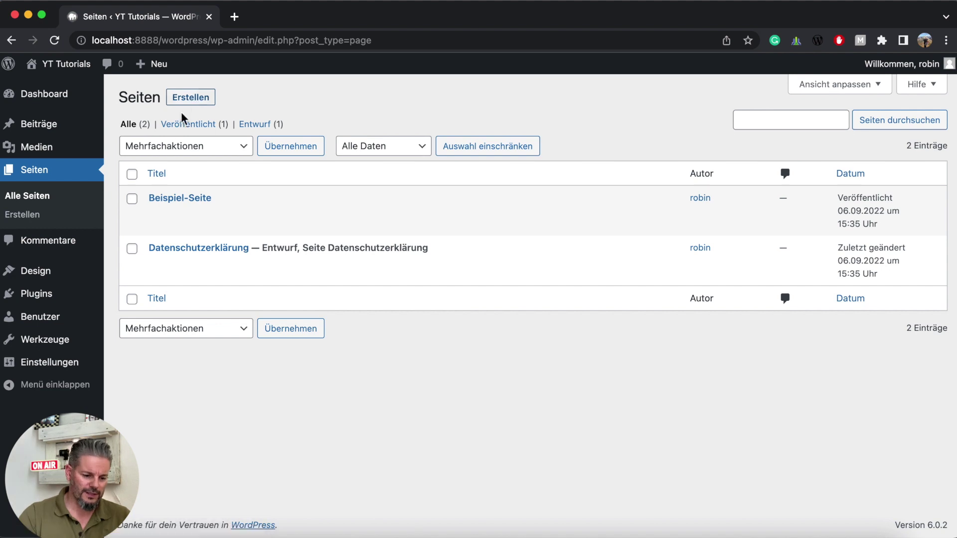
mouse_move(190, 255)
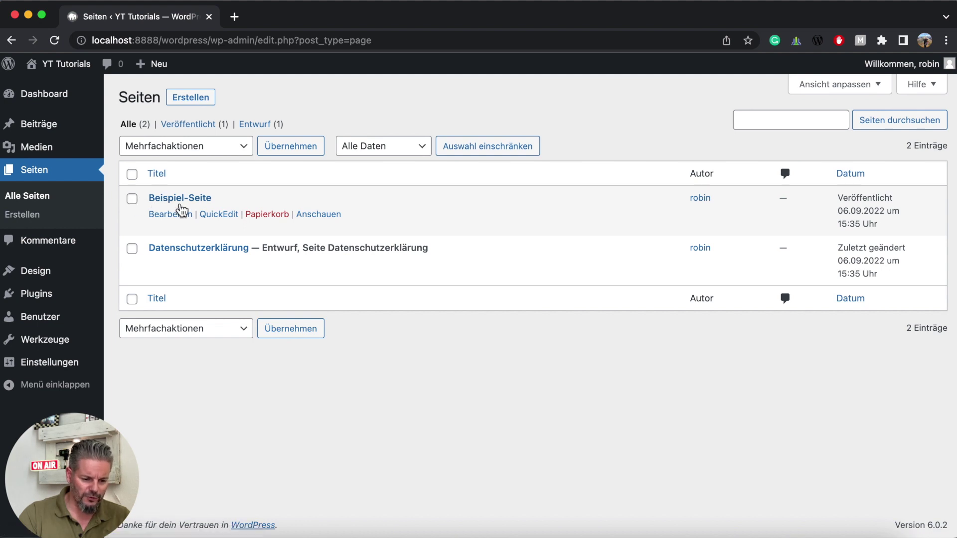
left_click(266, 214)
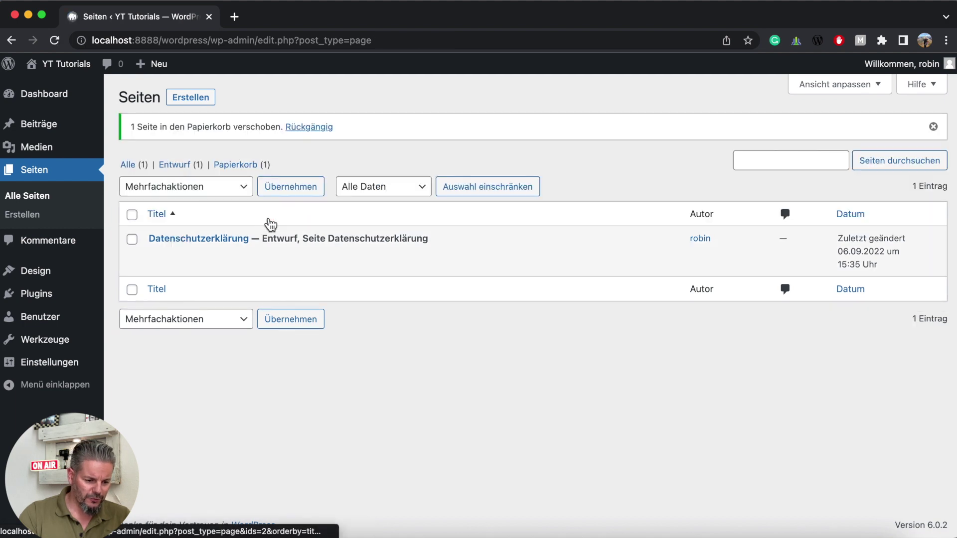
left_click(238, 167)
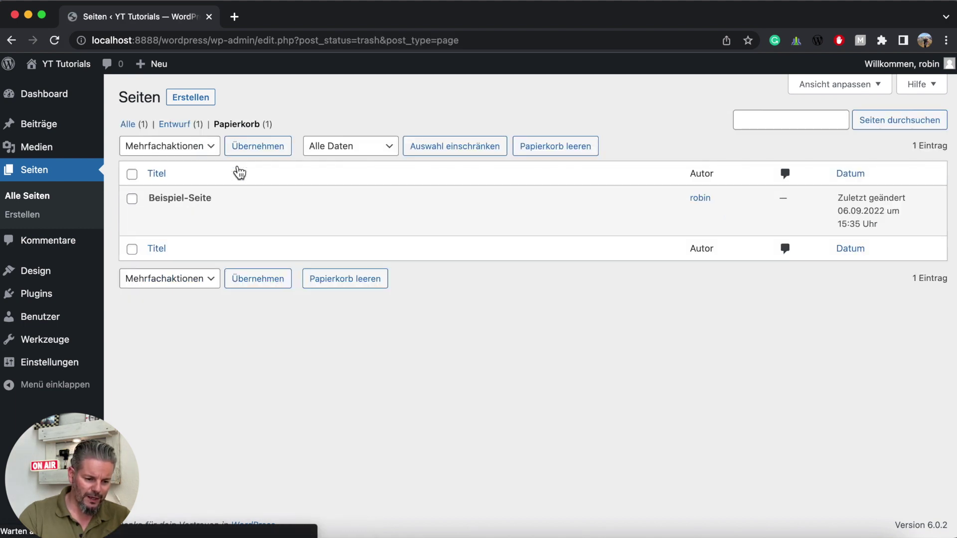
mouse_move(187, 204)
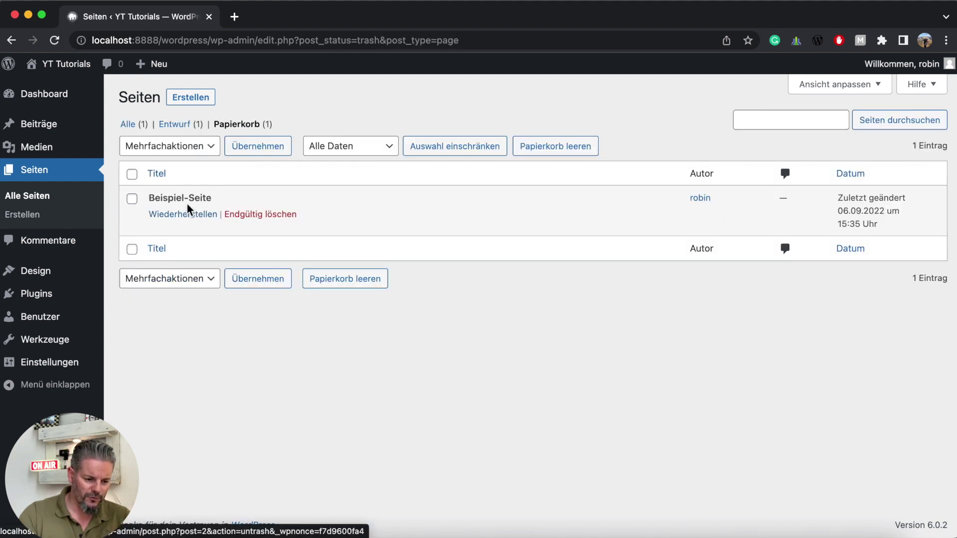
left_click(257, 220)
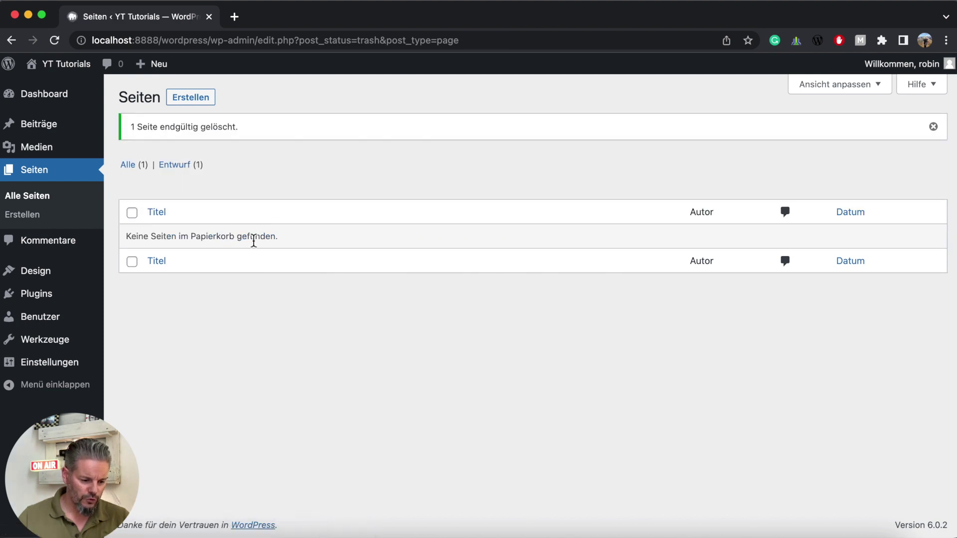